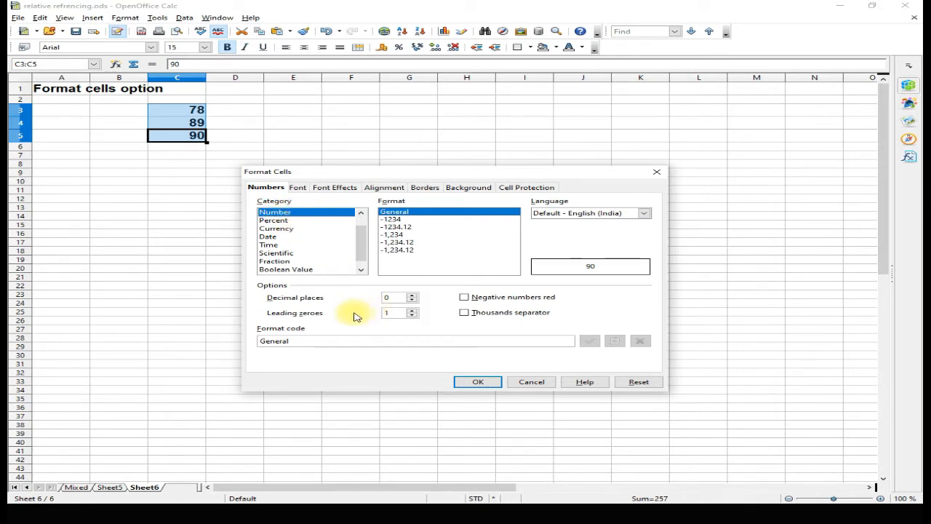
Format the numbers in cells C3:C5 with 4 decimal places.
left_click(413, 295)
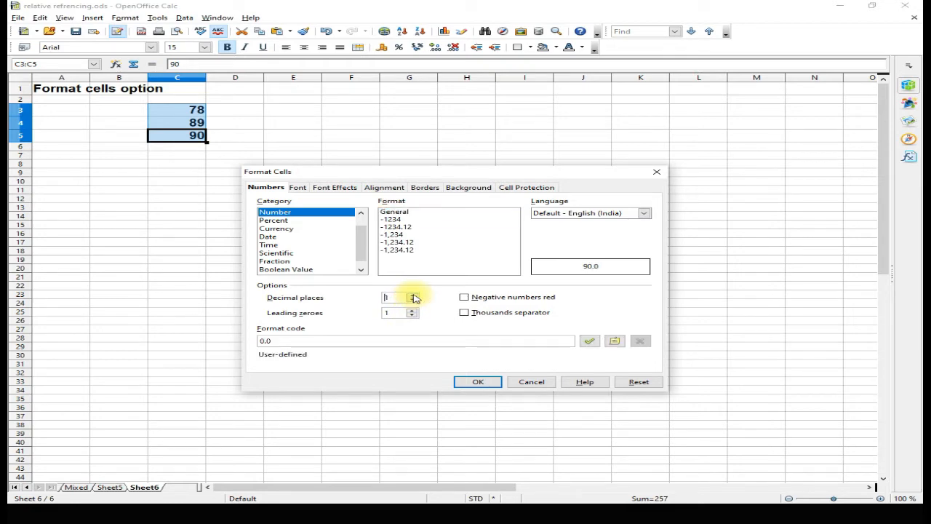
left_click(414, 294)
left_click(413, 294)
left_click(413, 294)
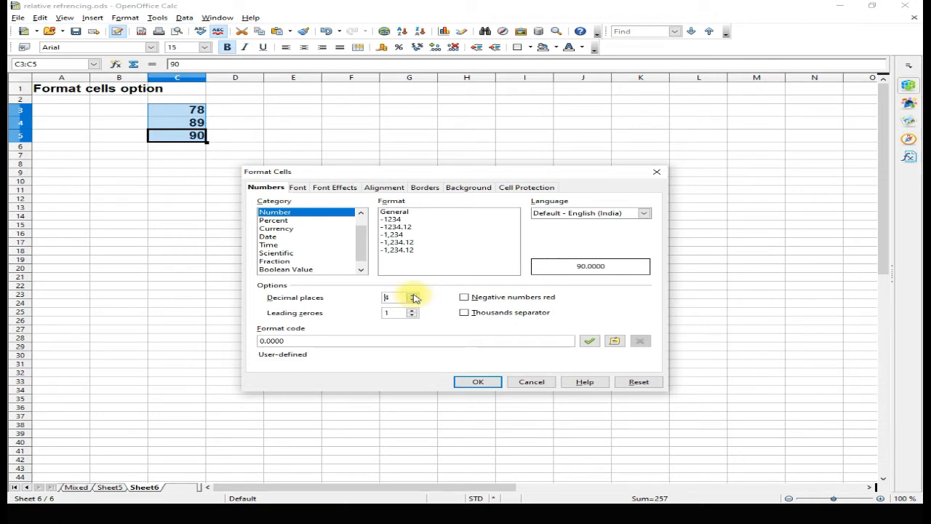
left_click(478, 382)
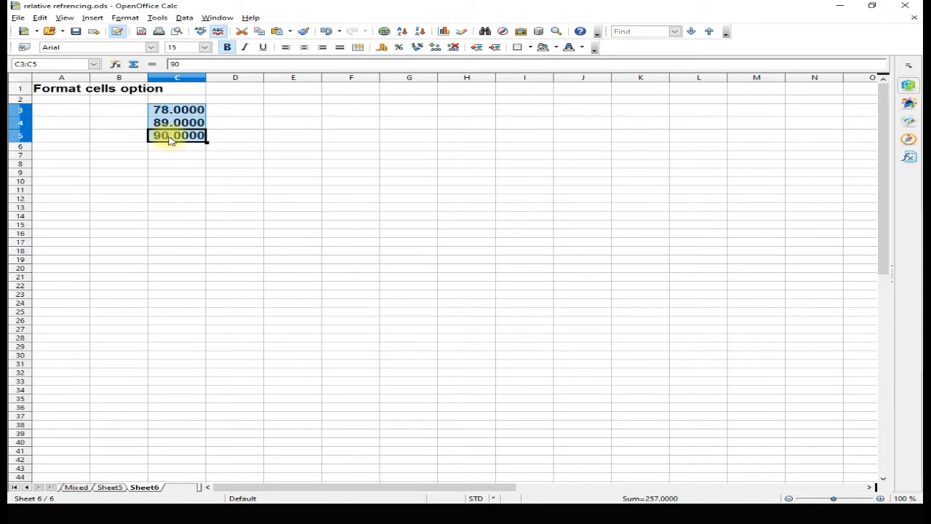
Set the number format of cells C3:C5 to 2 decimal places.
left_click(123, 18)
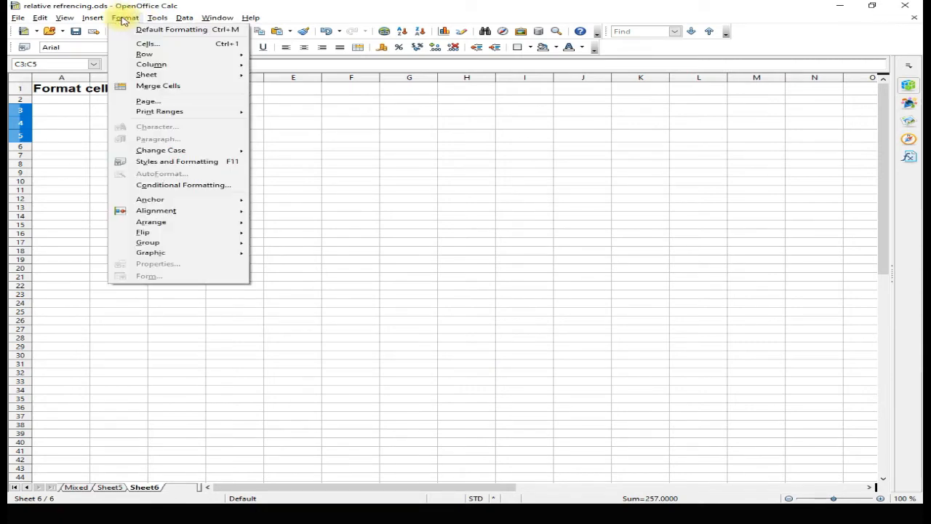
left_click(160, 43)
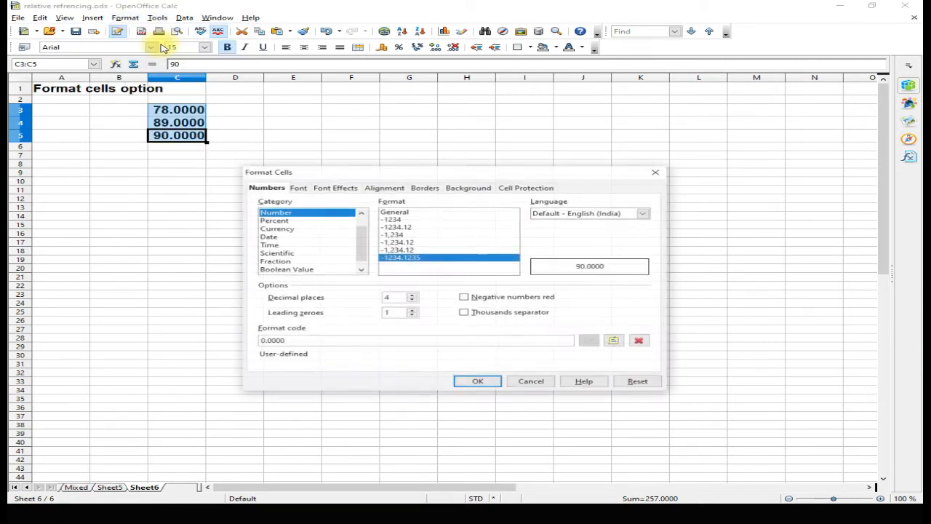
left_click(411, 300)
left_click(412, 300)
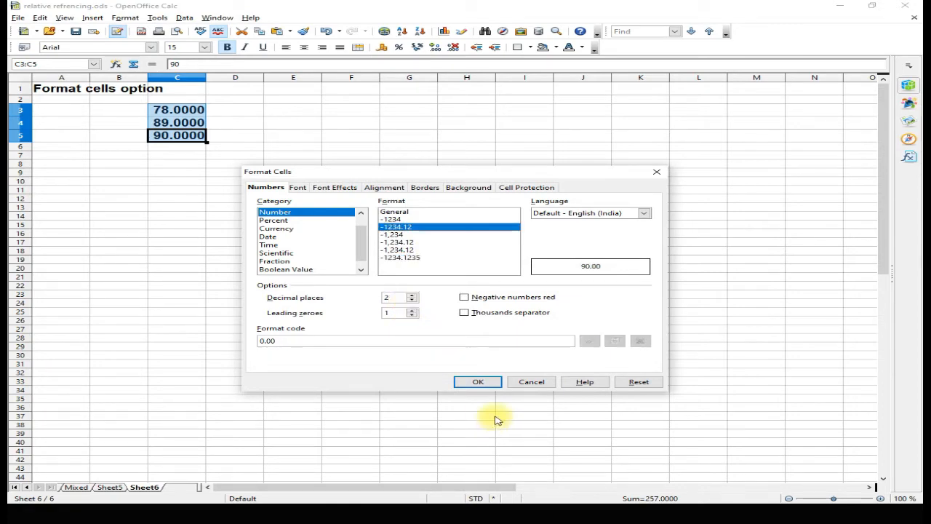
left_click(479, 385)
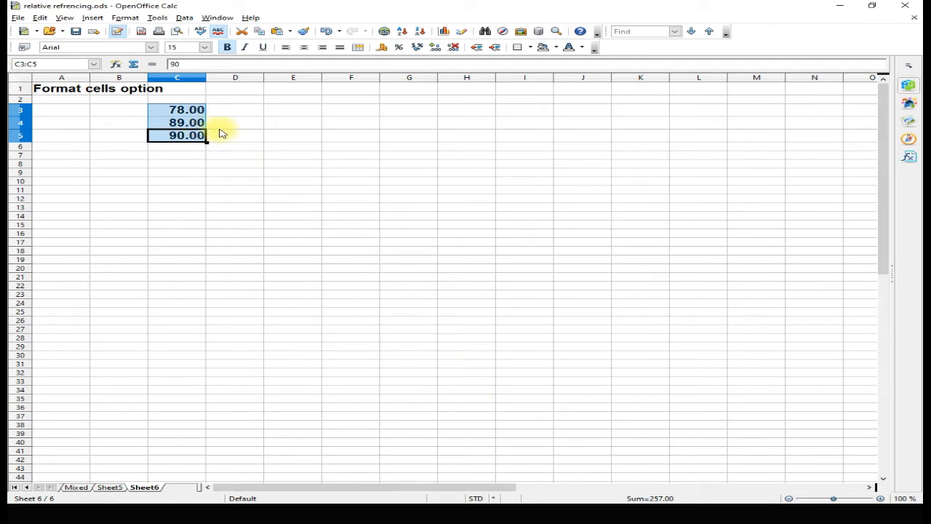
Rotate the text in cells C3:C5 to an orientation of 298 degrees.
left_click(124, 17)
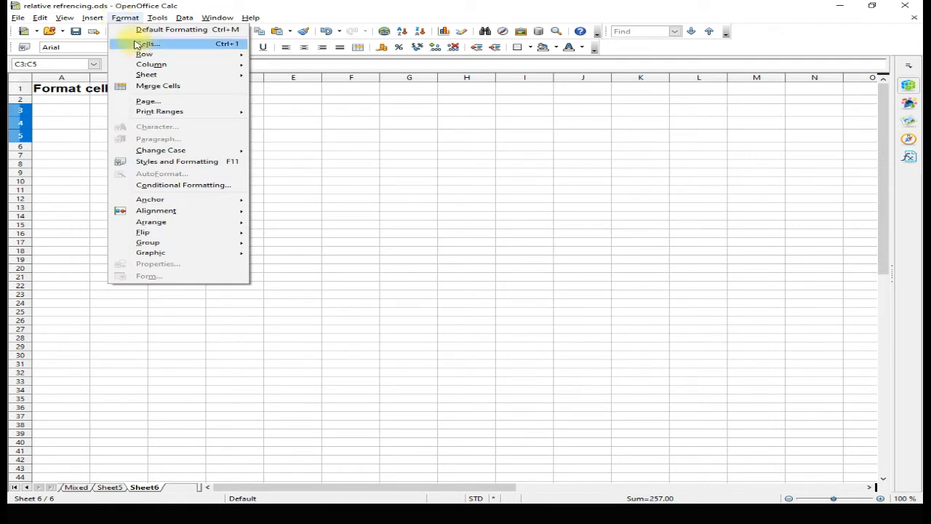
mouse_move(156, 64)
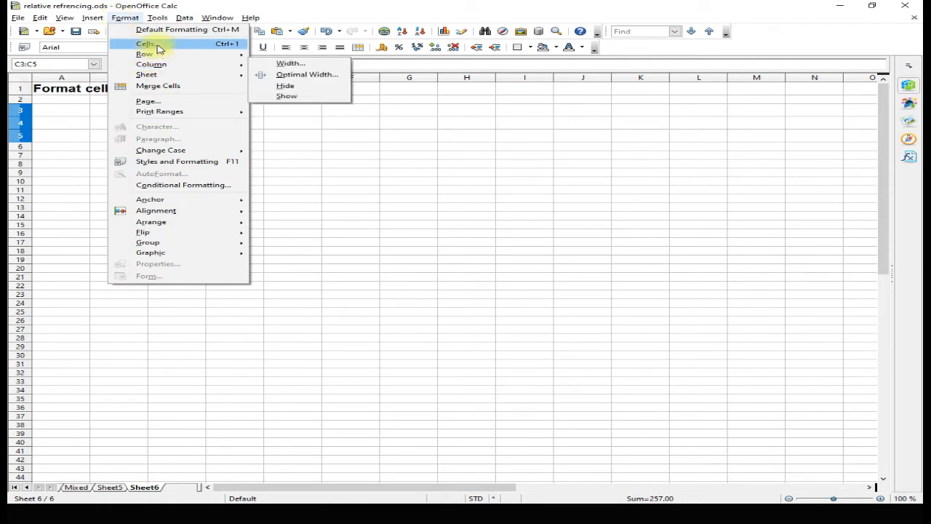
left_click(154, 44)
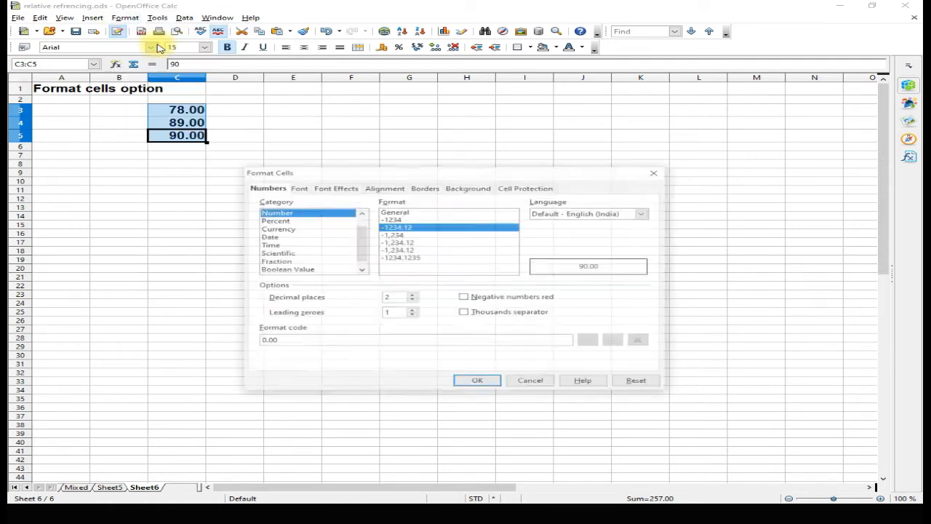
left_click(385, 189)
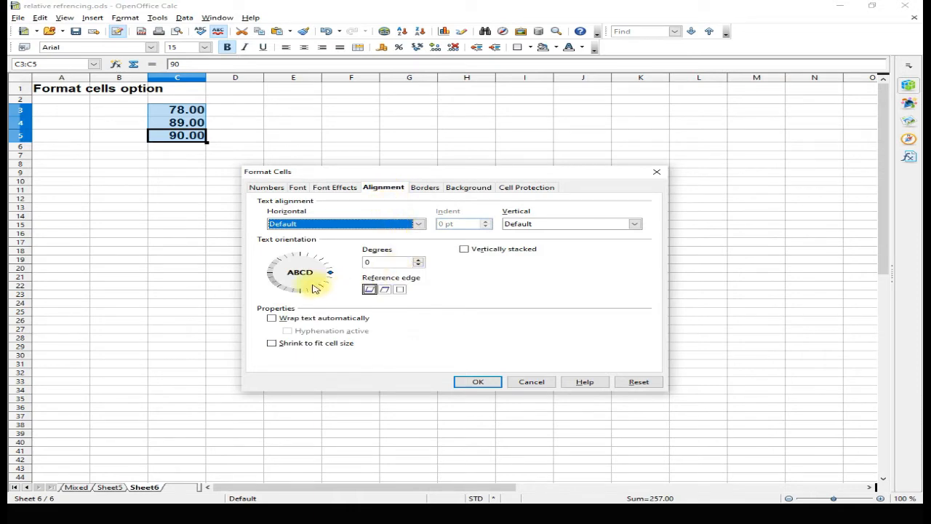
left_click_drag(329, 275, 317, 296)
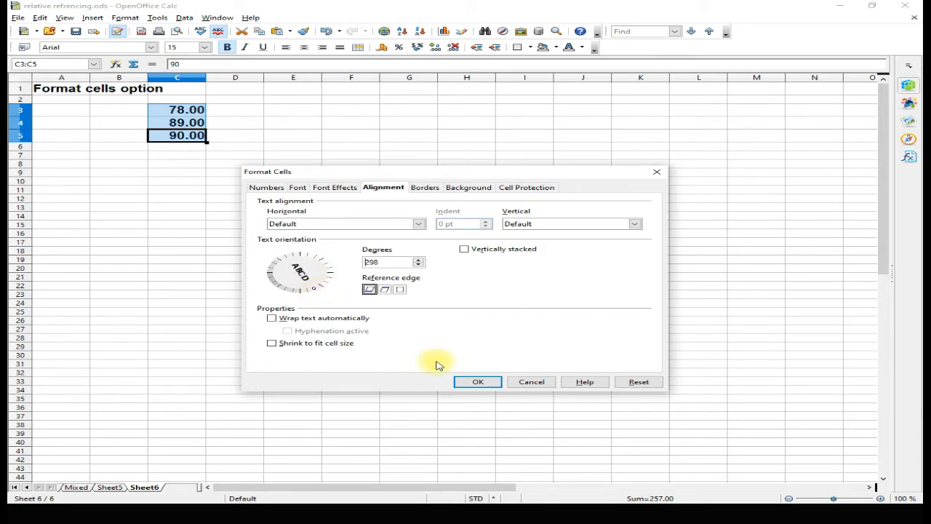
left_click(487, 385)
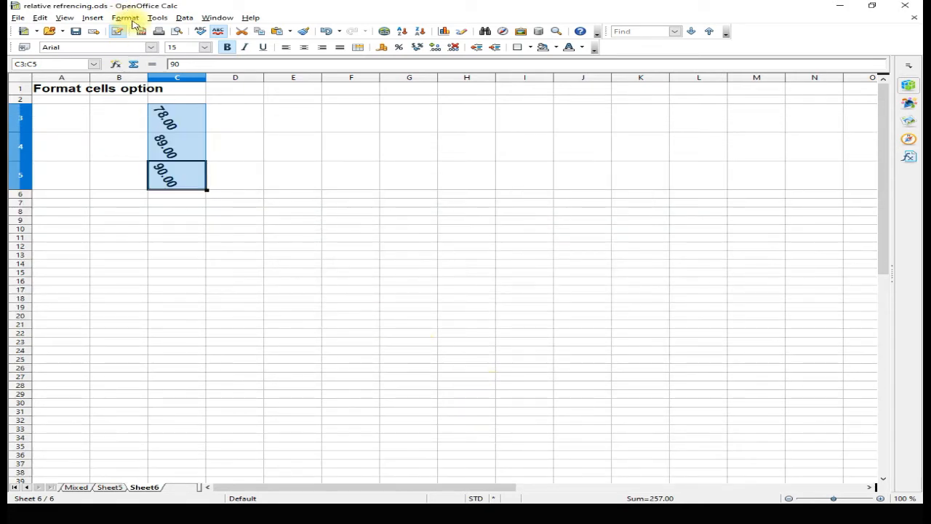
Choose the 4.00 pt border line style in the cell formatting of C3:C5.
left_click(134, 24)
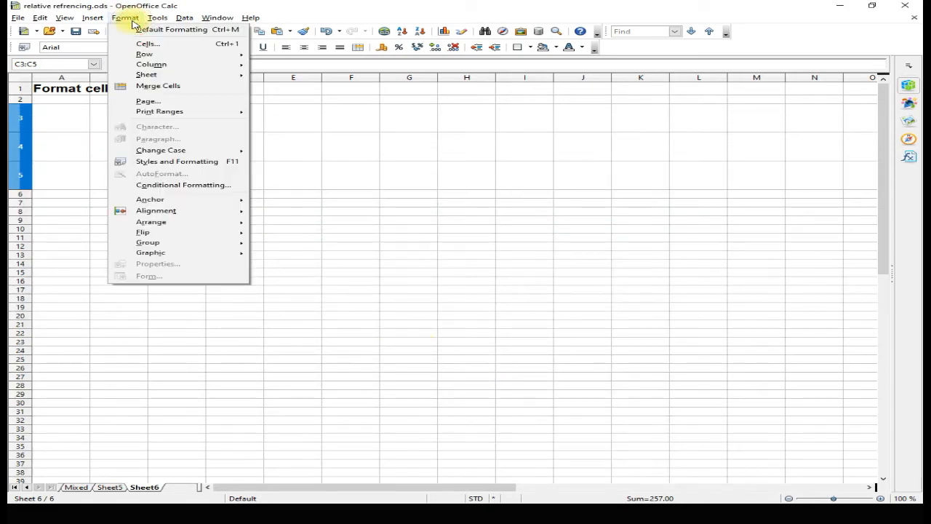
left_click(162, 49)
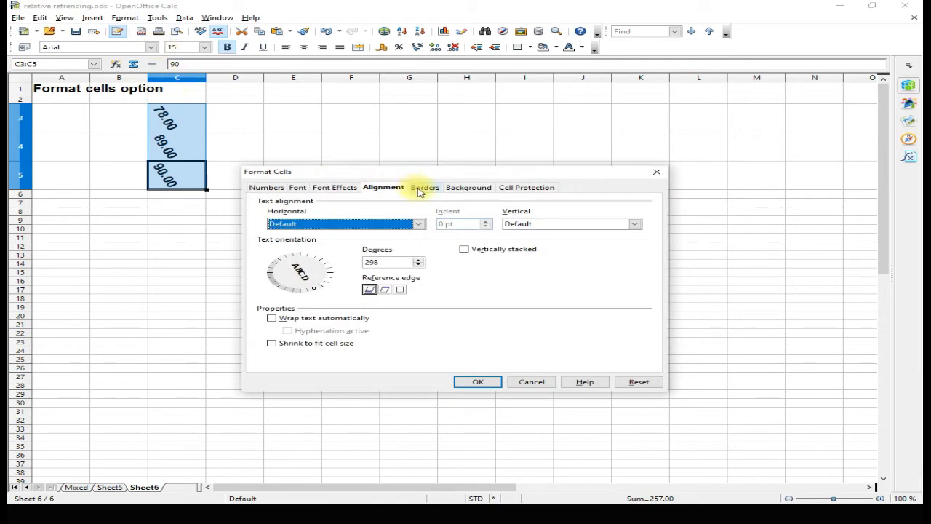
left_click(324, 190)
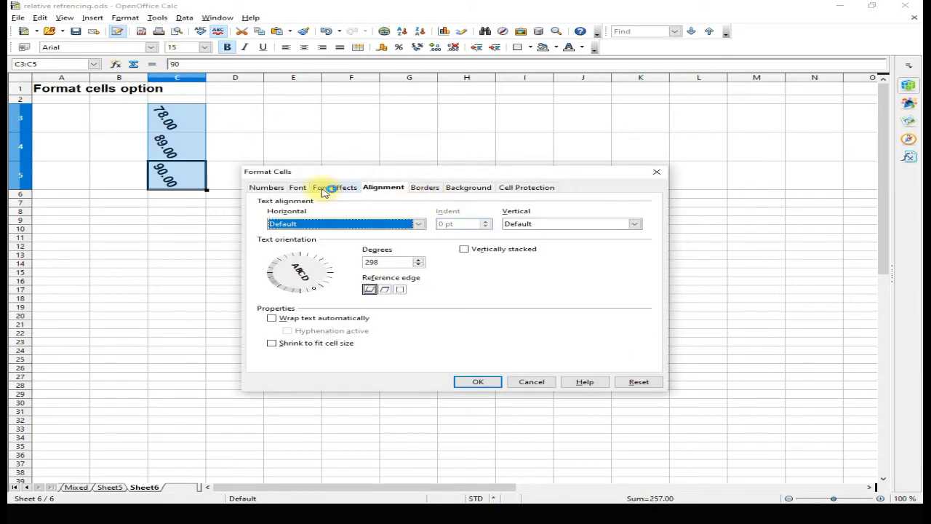
left_click(306, 189)
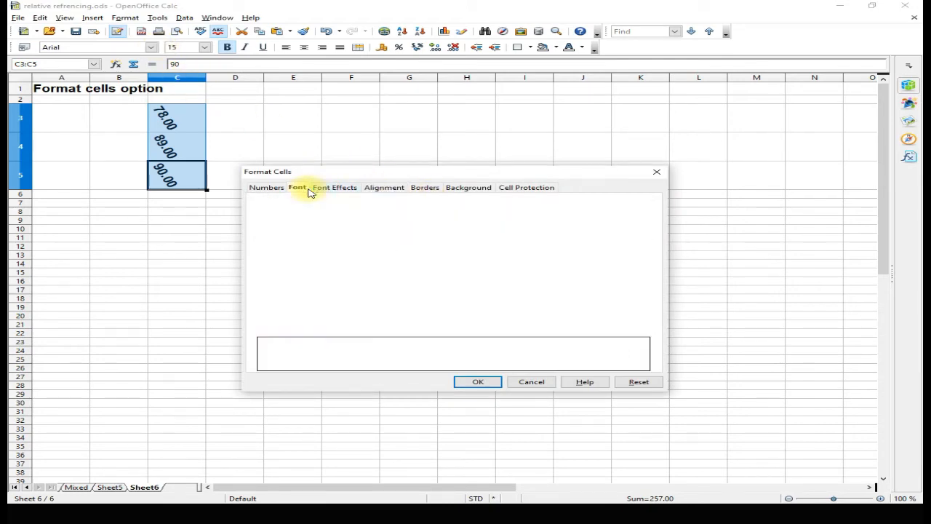
left_click(419, 191)
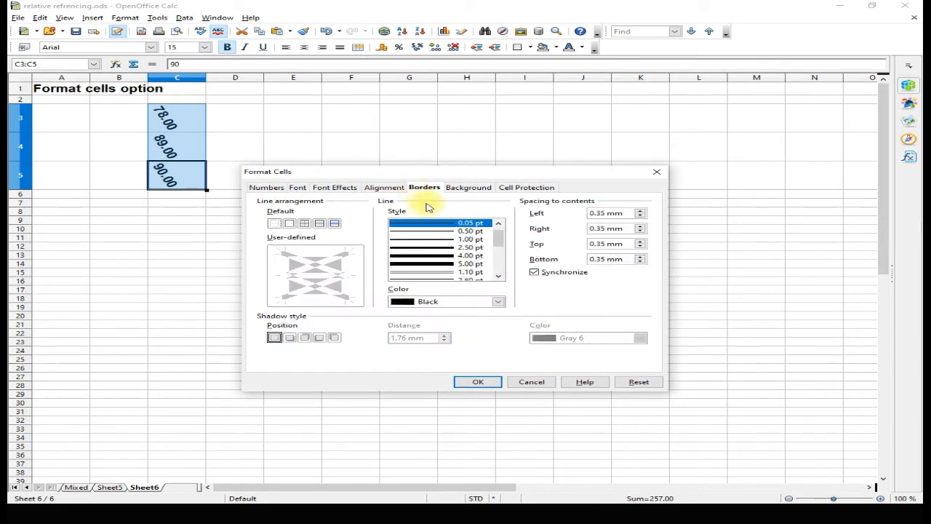
left_click(433, 257)
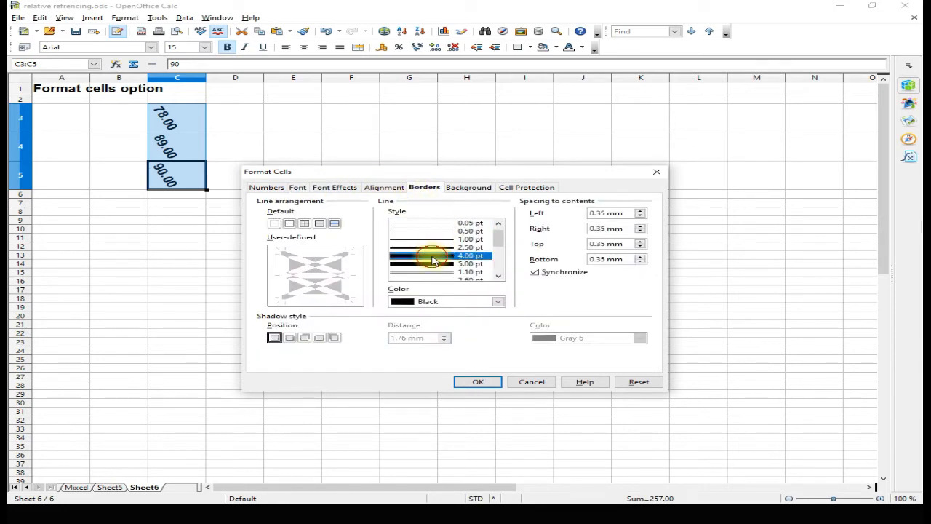
Choose Sky blue 10 as the background colour of cells C3:C5.
left_click(457, 187)
left_click(352, 285)
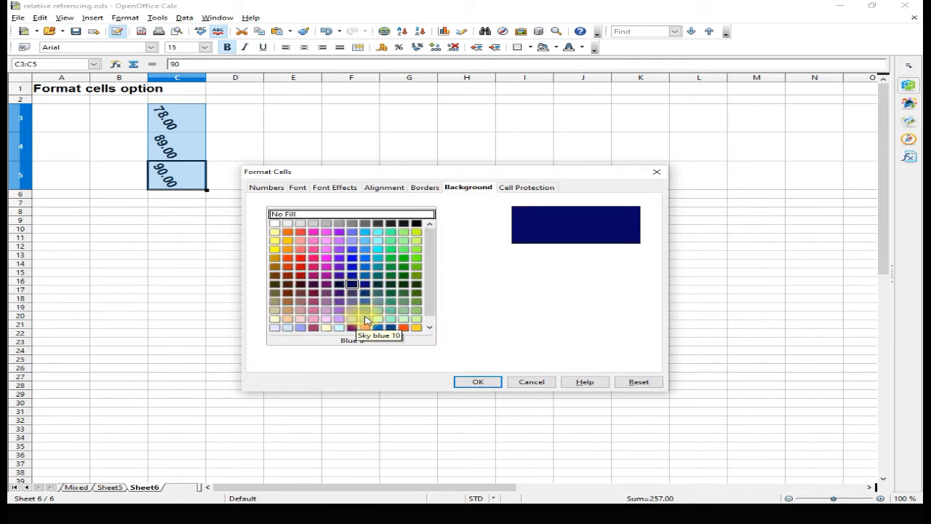
left_click(363, 319)
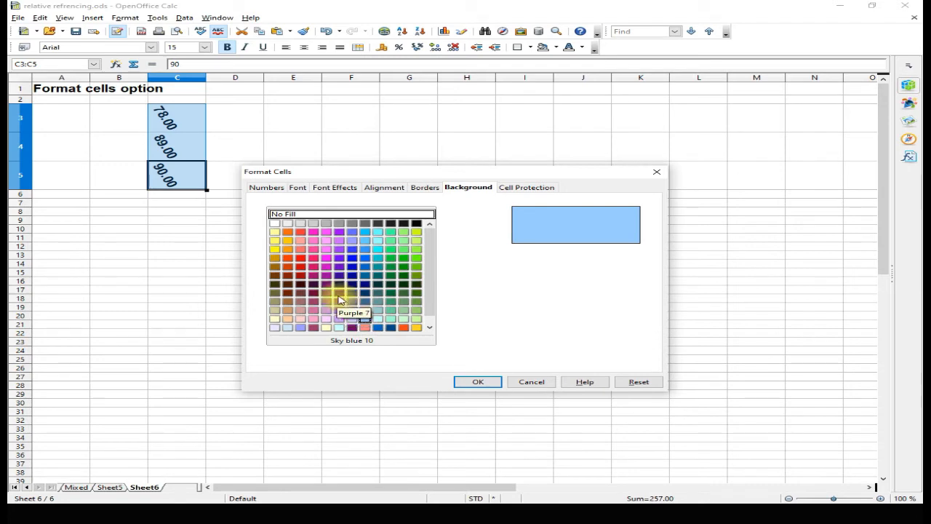
Set the number category of C3:C5 to Time with the 01:37:46 PM format and apply the cell formatting.
left_click(267, 188)
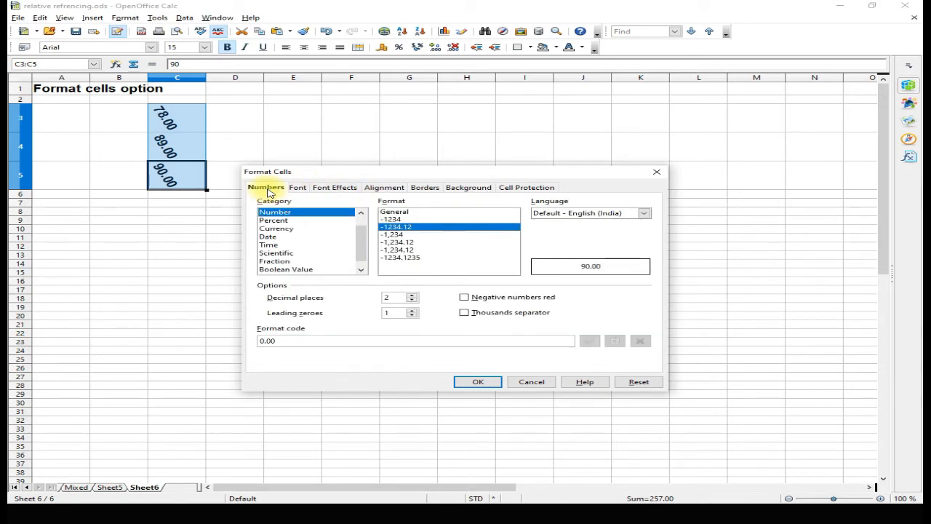
left_click(269, 245)
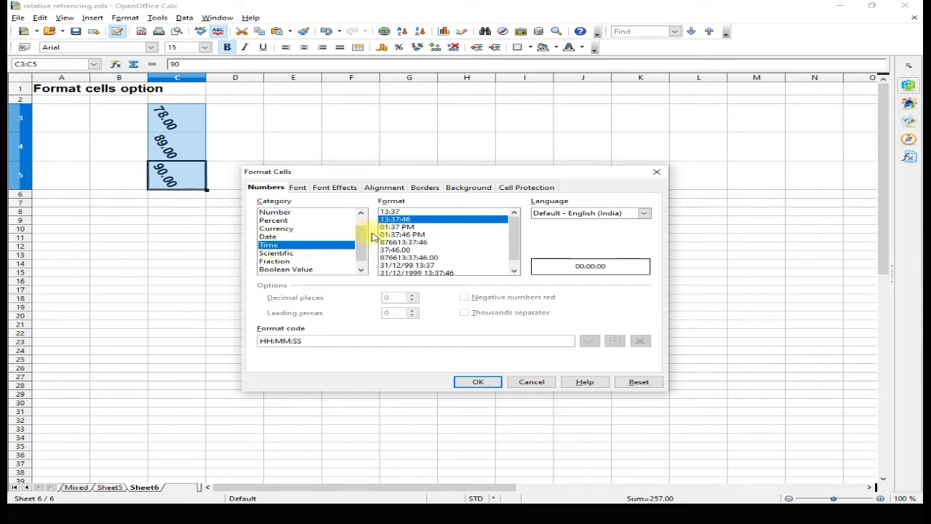
left_click(415, 235)
left_click(478, 381)
left_click(486, 386)
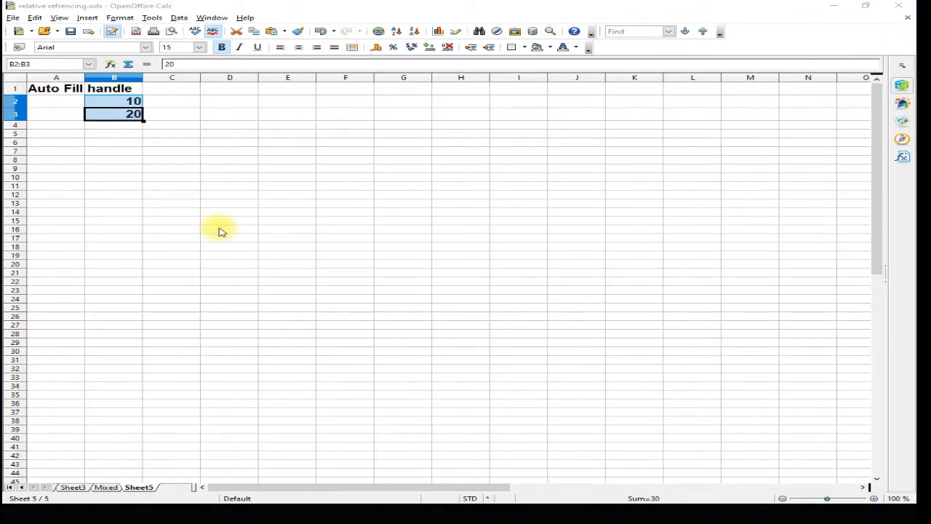
Auto-fill the series started by 10 and 20 in B2:B3 down column B to row 41 and review it.
left_click(181, 126)
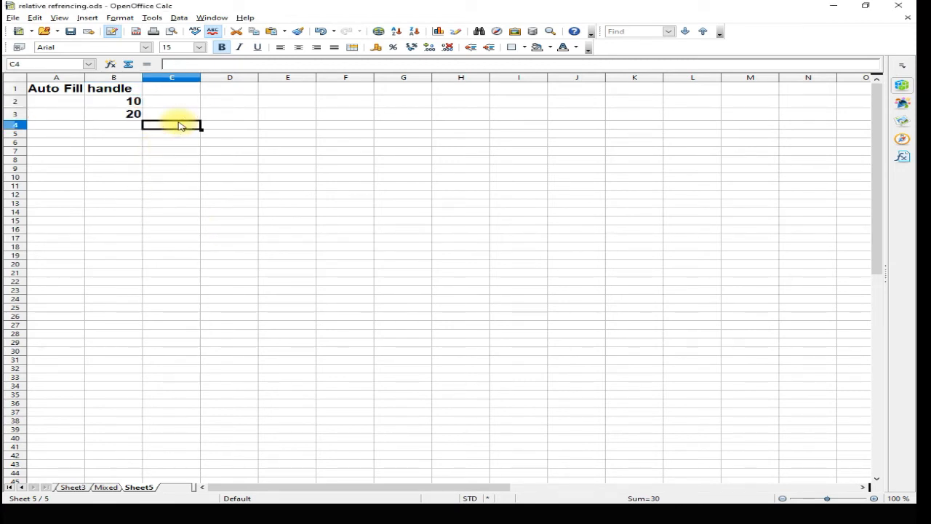
left_click(133, 103)
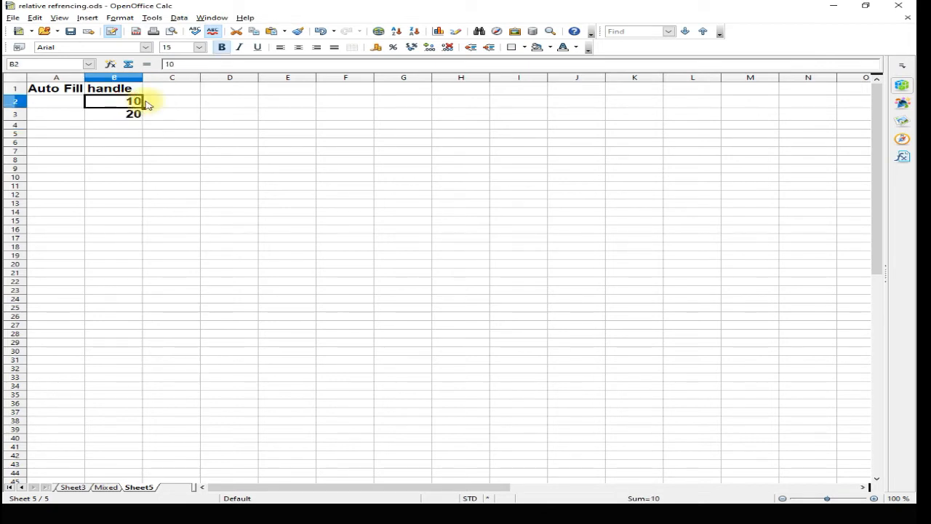
left_click(137, 114)
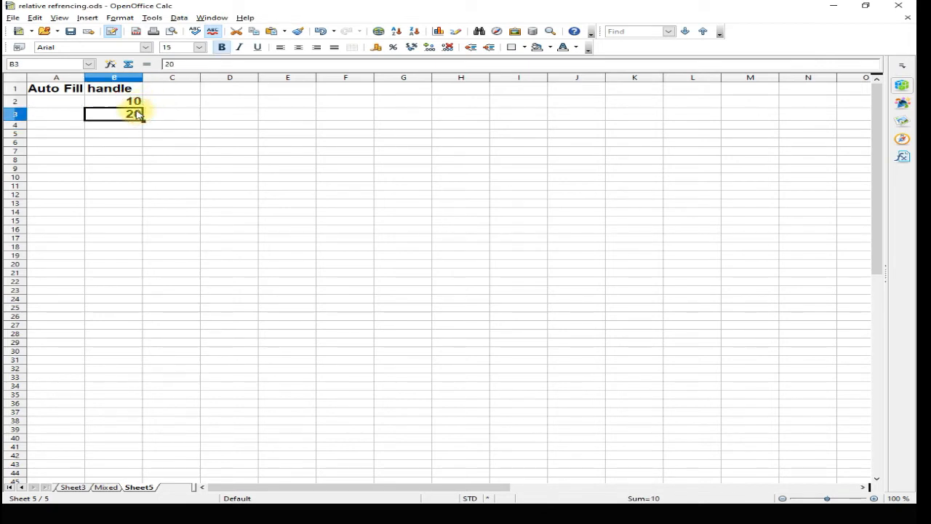
left_click(162, 106)
left_click(131, 102)
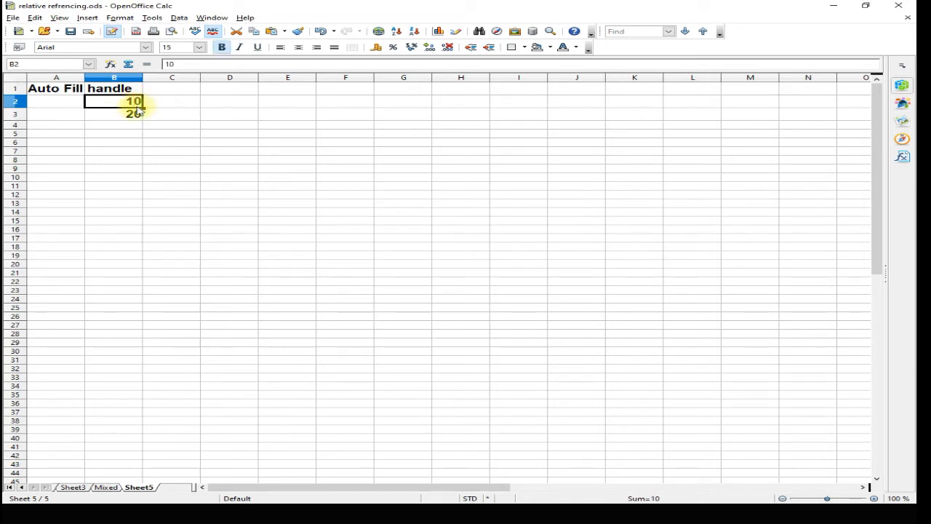
left_click(107, 119)
left_click_drag(110, 102, 88, 449)
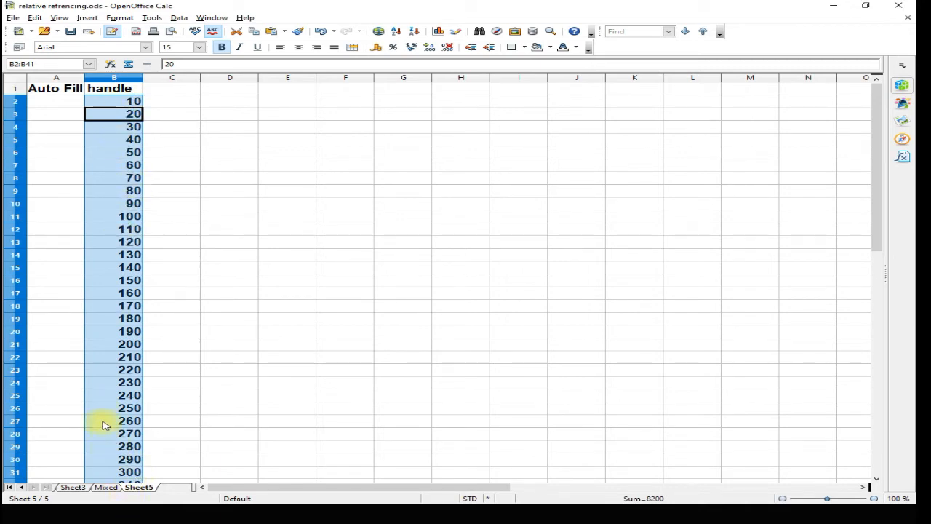
scroll(102, 425, "down", 4)
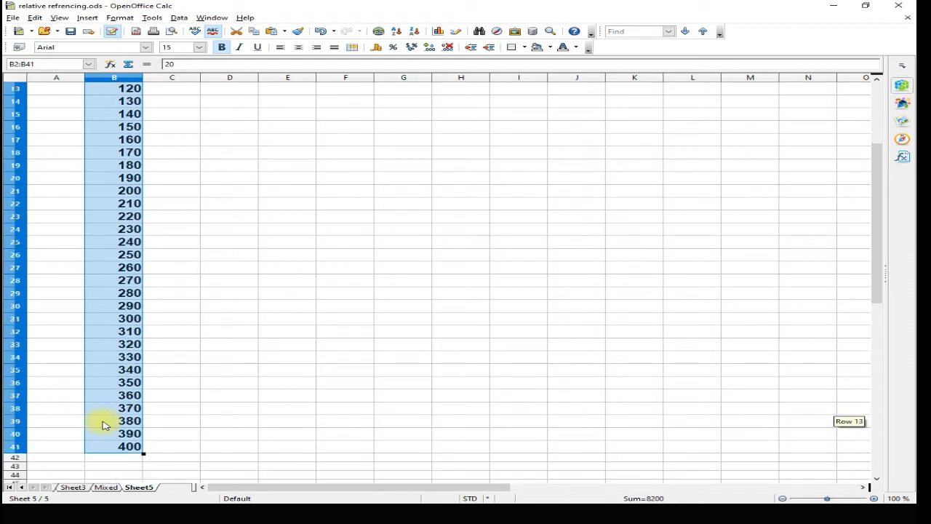
scroll(102, 425, "up", 4)
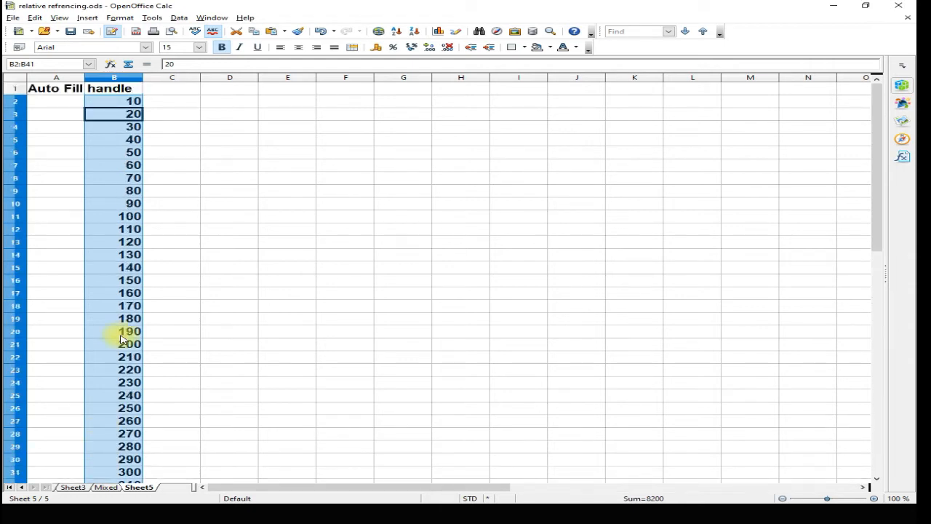
Enter the weekdays Sun in D2 and Mon in D3, and select both cells.
left_click(237, 104)
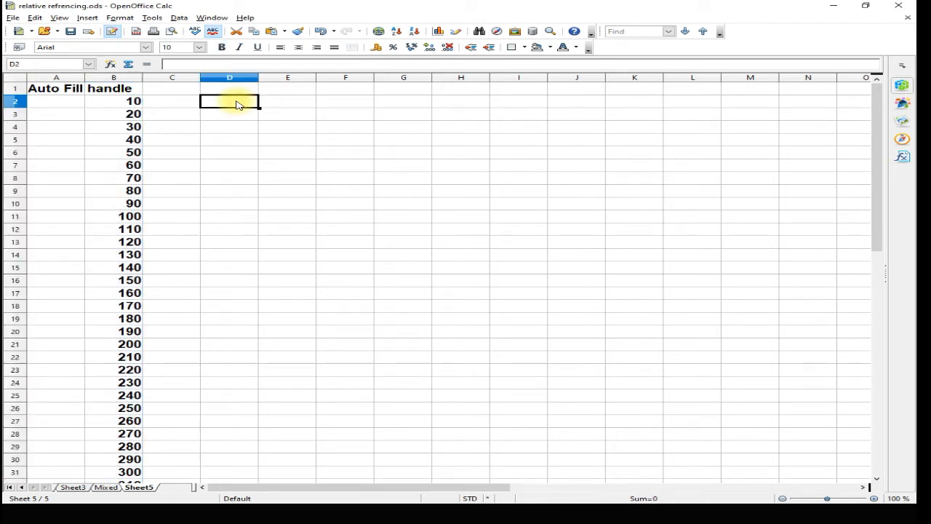
type("Sun")
key("Return")
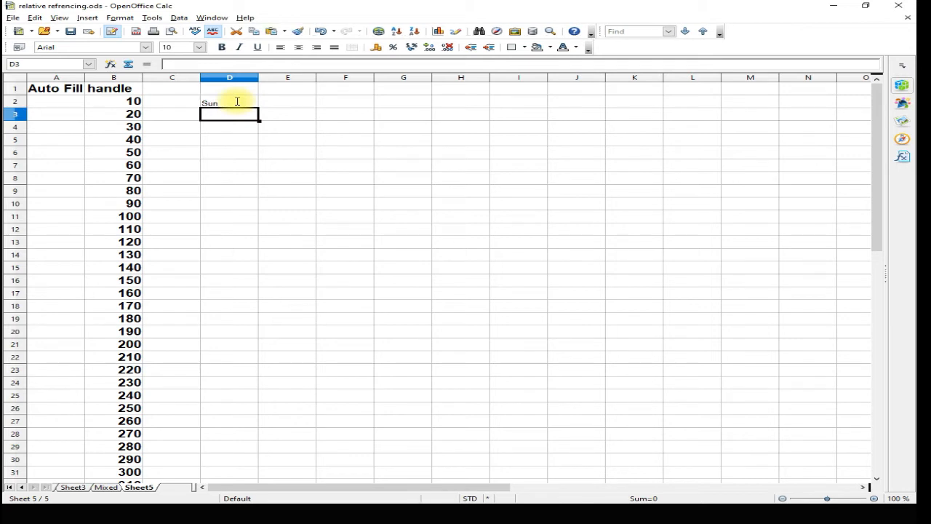
type("Mon")
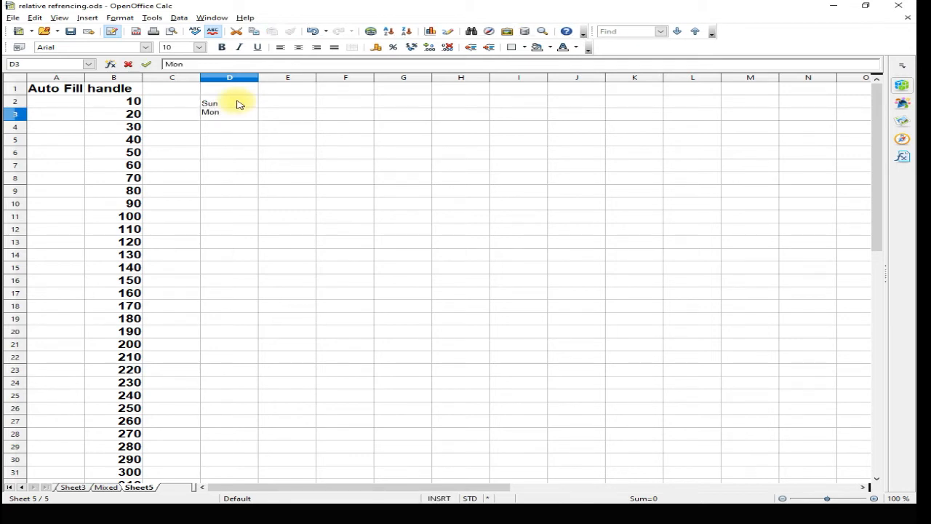
key("Return")
left_click_drag(214, 104, 222, 115)
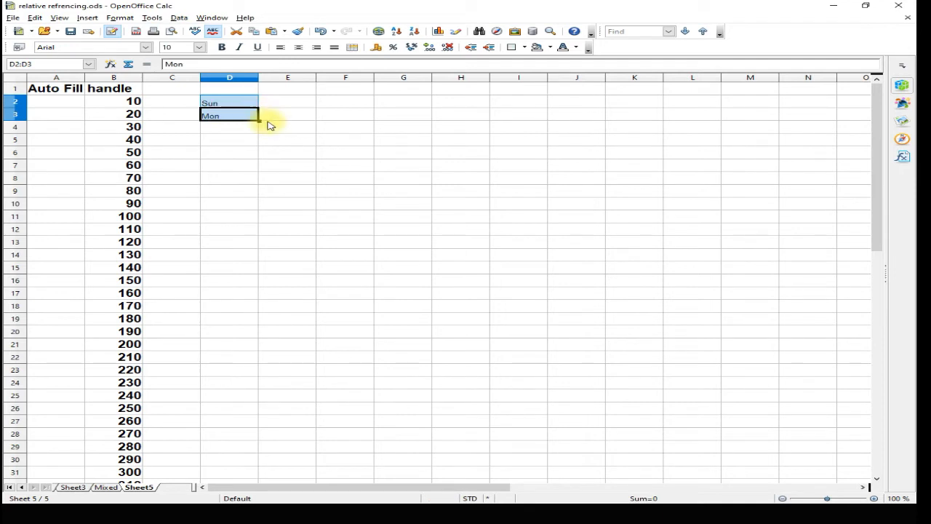
Auto-fill the weekday series from D2:D3 down to D21 and format it bold at font size 15.
left_click_drag(259, 122, 248, 346)
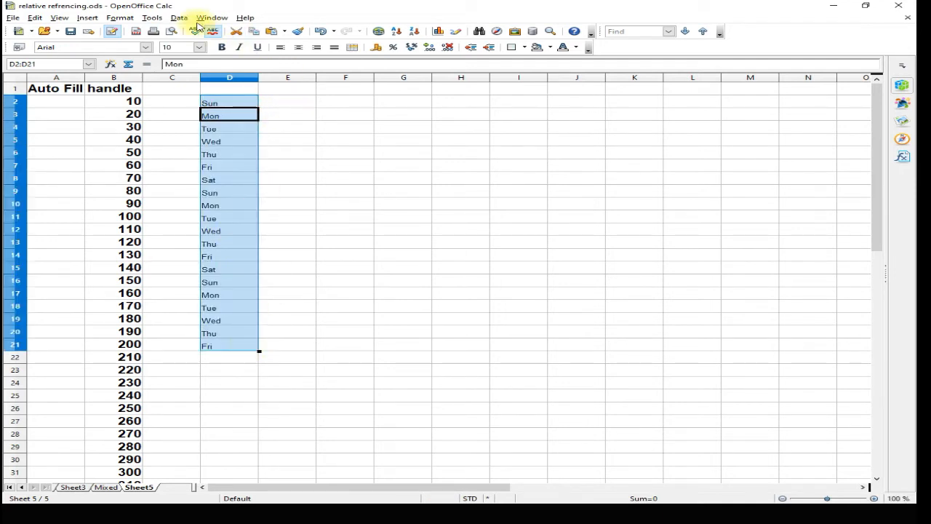
left_click(224, 48)
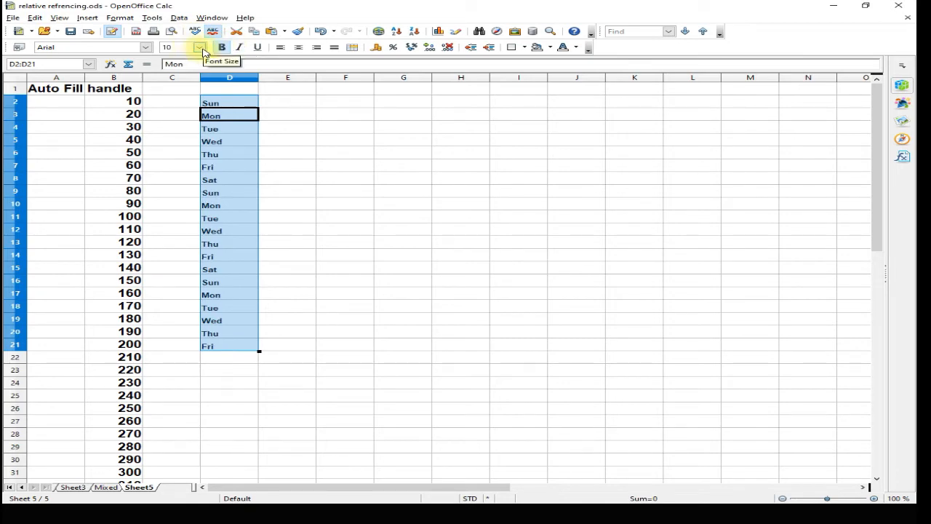
left_click(199, 47)
left_click(174, 139)
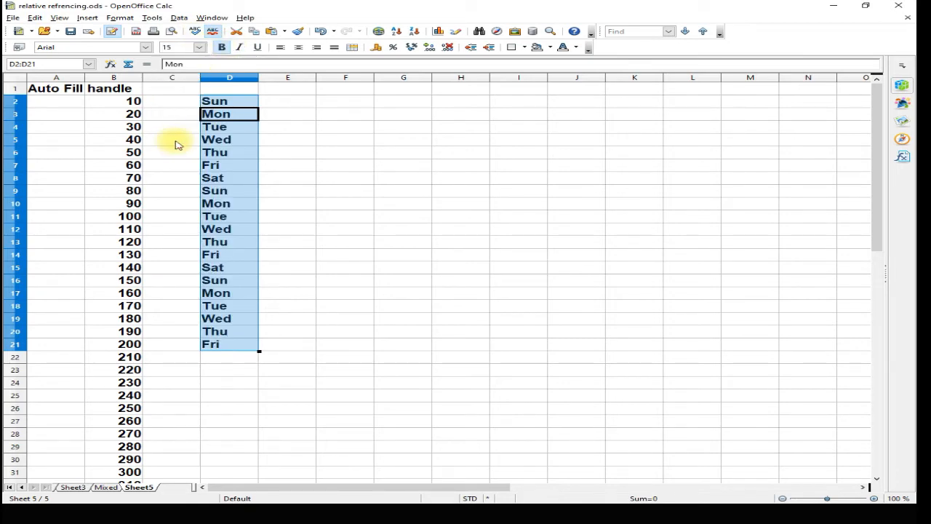
left_click(344, 186)
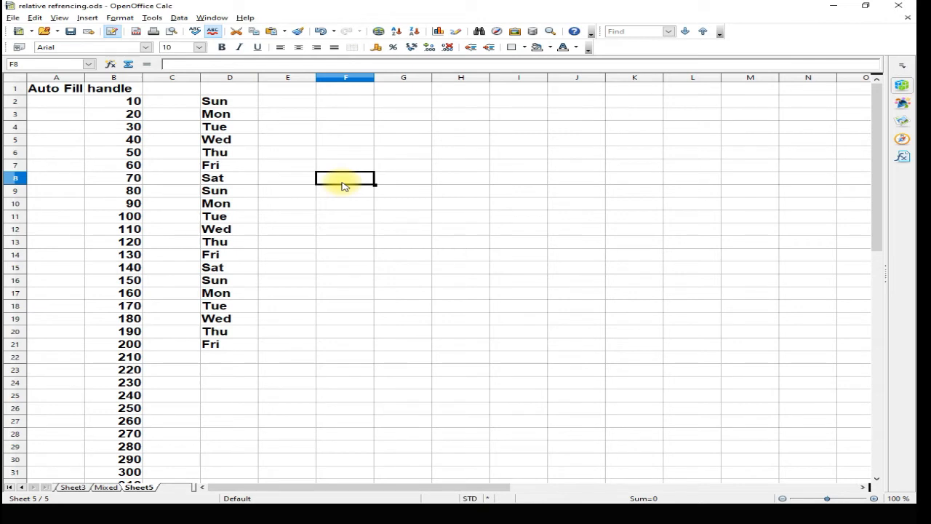
left_click(13, 17)
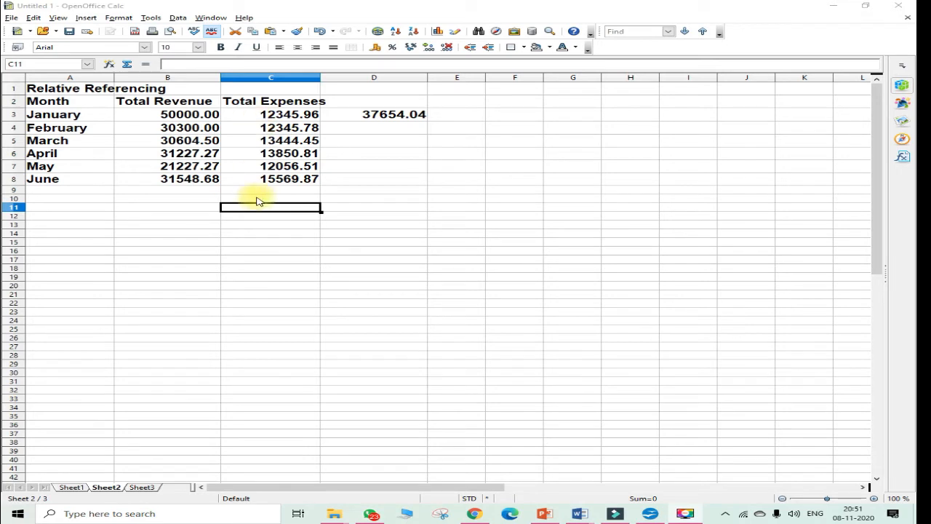
Fill the relative formula =B3-C3 from D3 down to D8 for the months through June, and reselect D3.
left_click(360, 118)
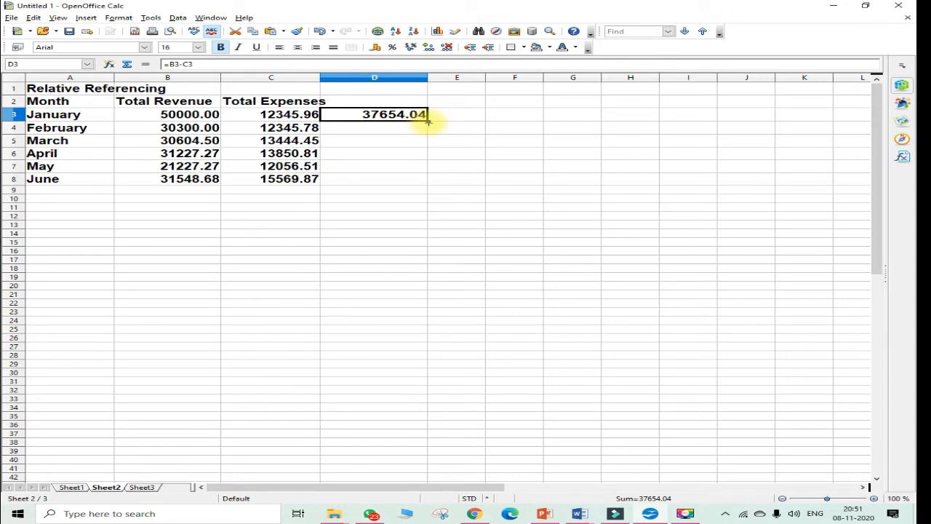
left_click_drag(428, 122, 426, 184)
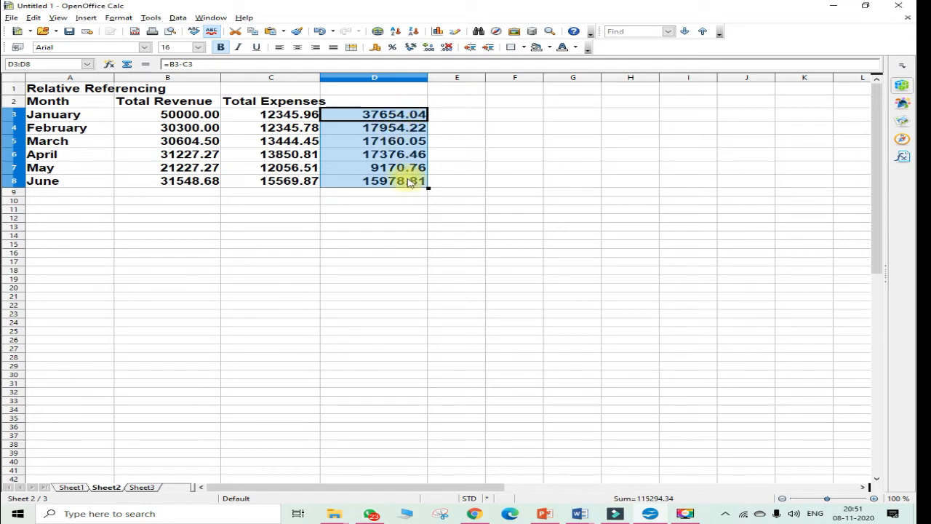
left_click(389, 116)
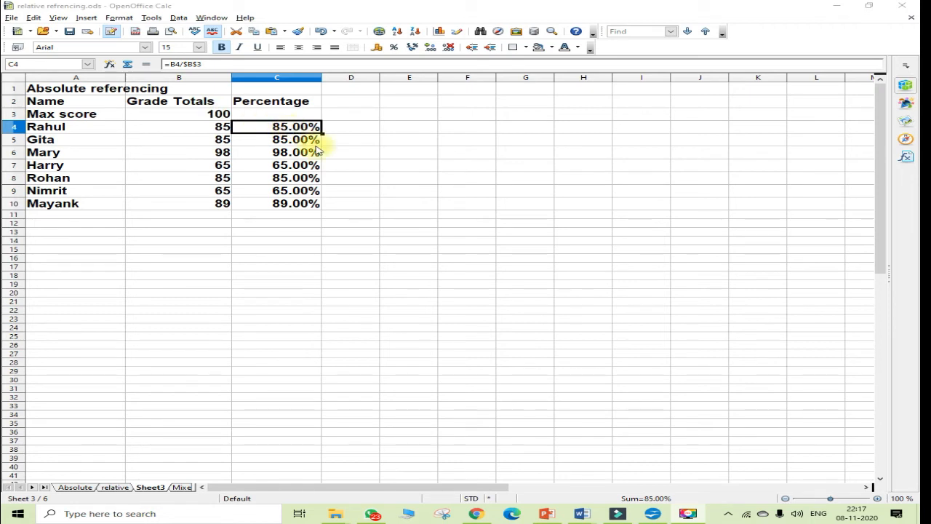
Clear the percentage values from cells C5:C10 of the Absolute referencing table.
left_click(349, 147)
left_click_drag(301, 141, 298, 210)
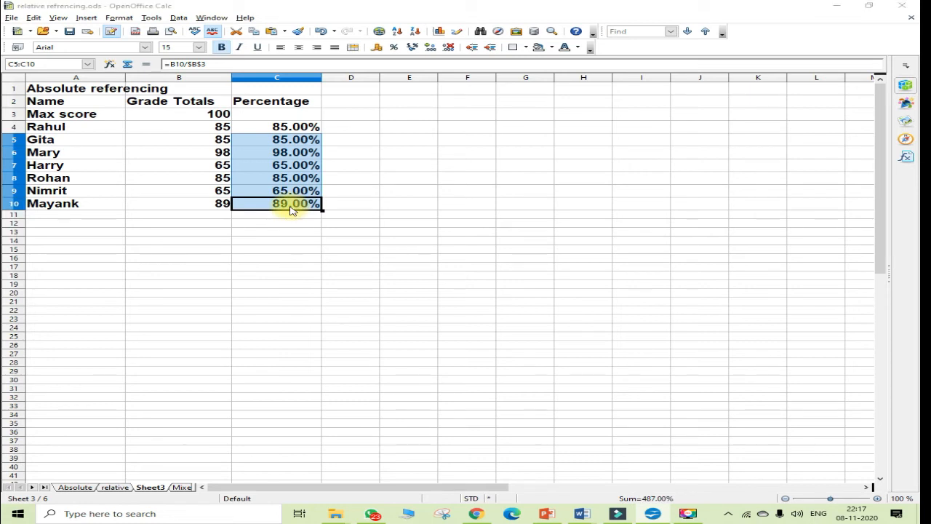
key("Delete")
left_click(529, 208)
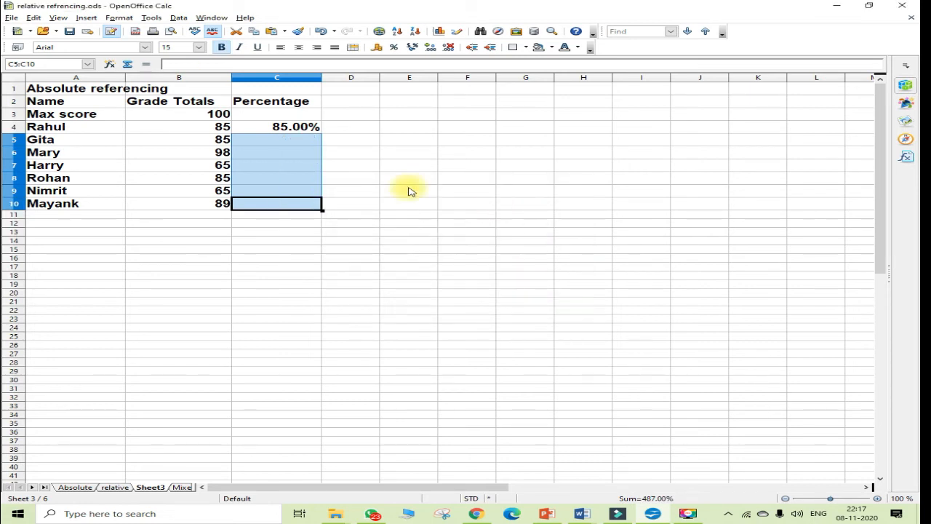
Fill the absolute-reference formula =B4/$B$3 from C4 down the Percentage column to C10.
left_click(352, 152)
left_click(293, 129)
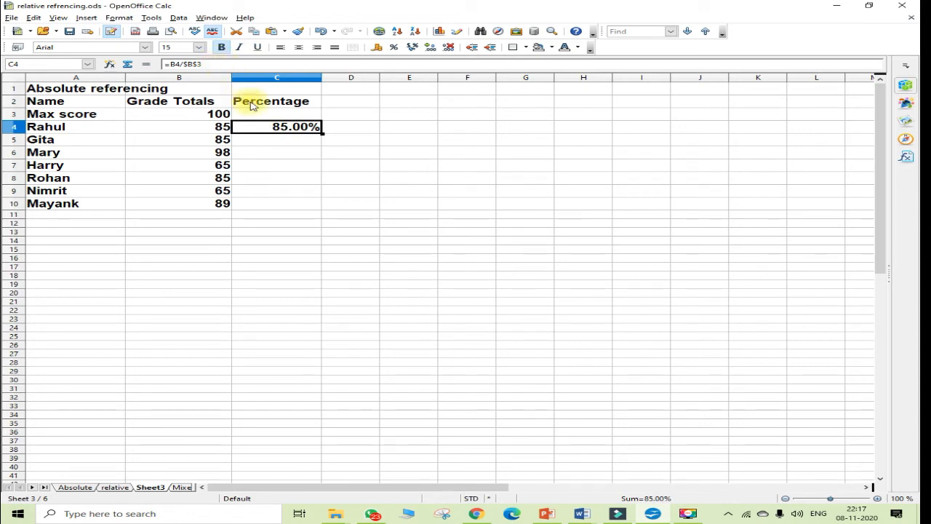
left_click_drag(322, 134, 309, 210)
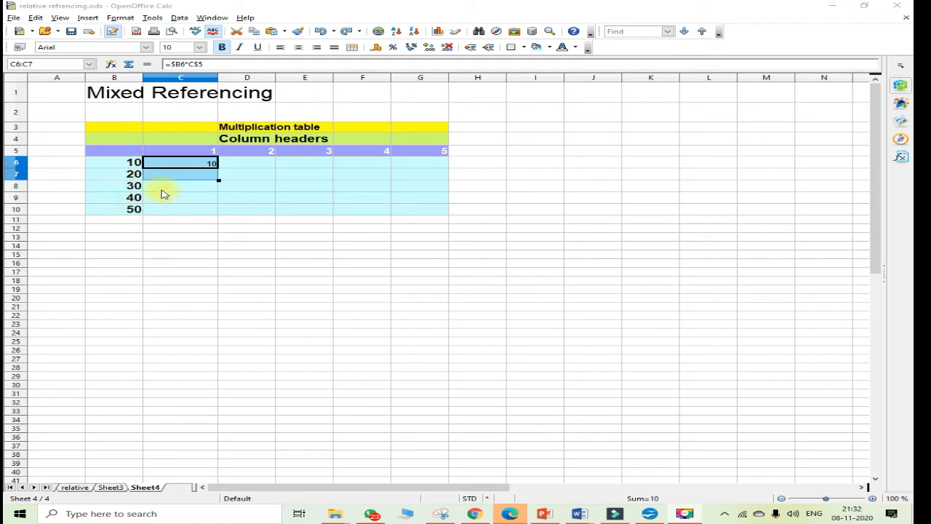
Fill the mixed-reference formula =$B6*C$5 from C6 down to C10 and across to G10 to complete the multiplication table.
left_click(194, 166)
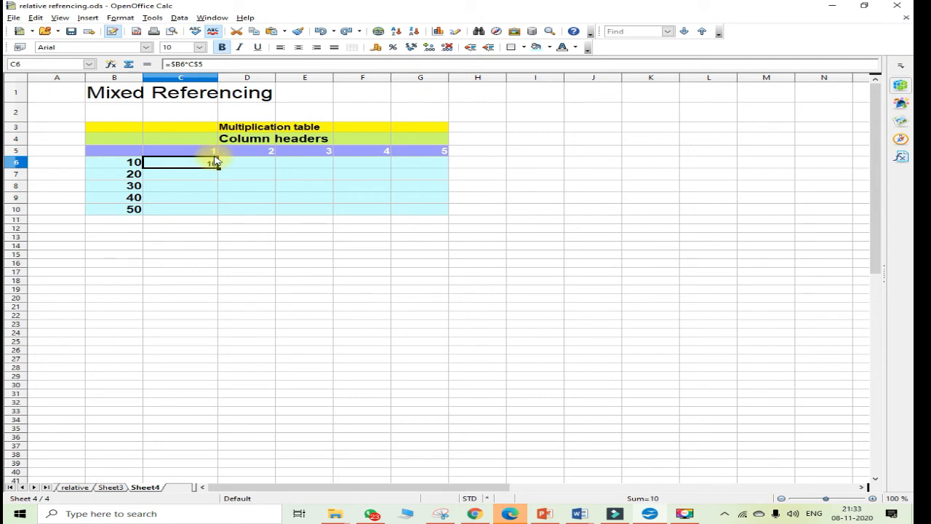
left_click(244, 163)
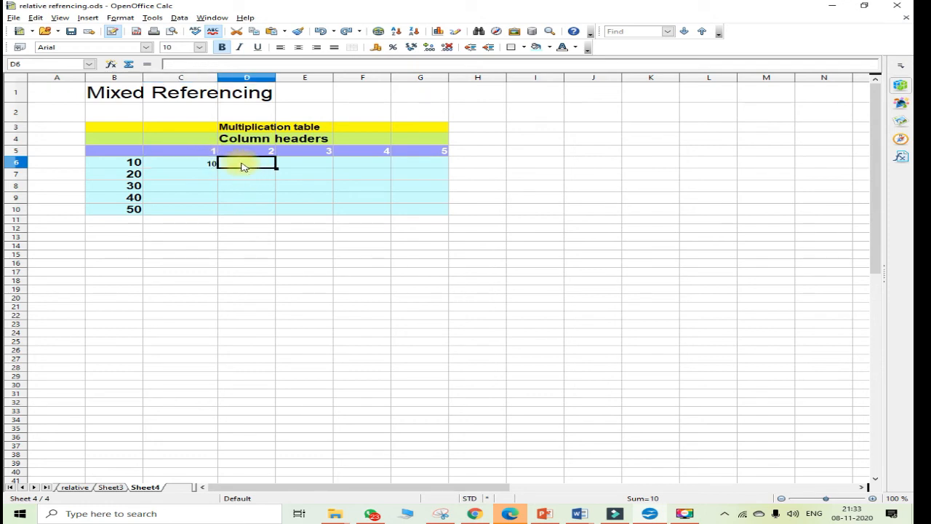
left_click(207, 165)
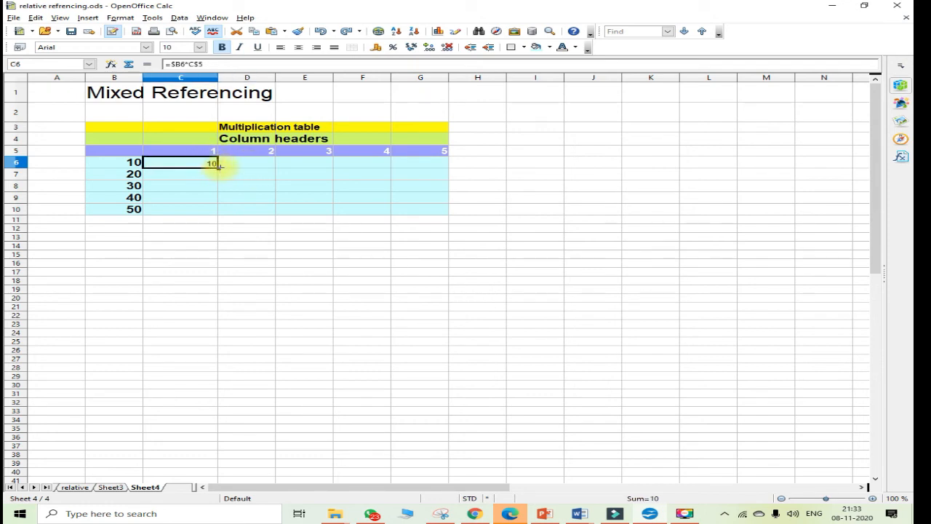
left_click_drag(218, 166, 213, 216)
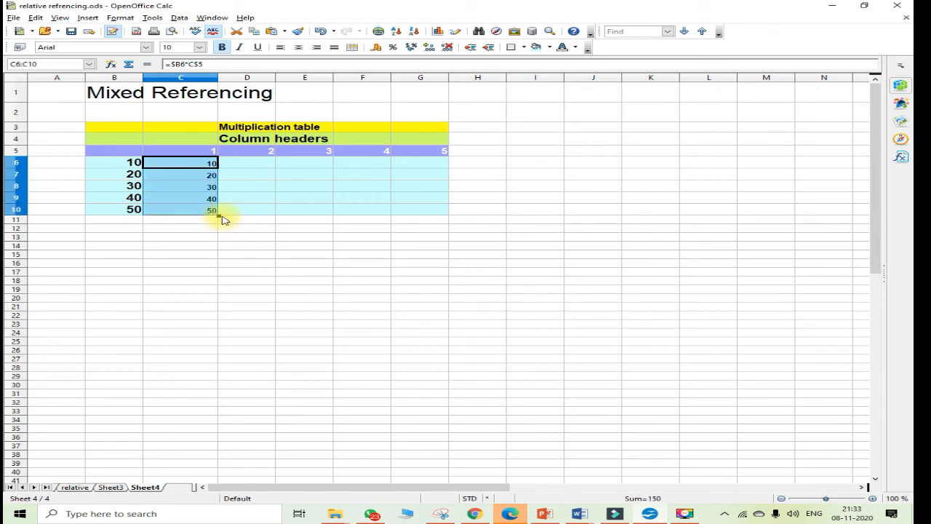
left_click_drag(219, 215, 433, 222)
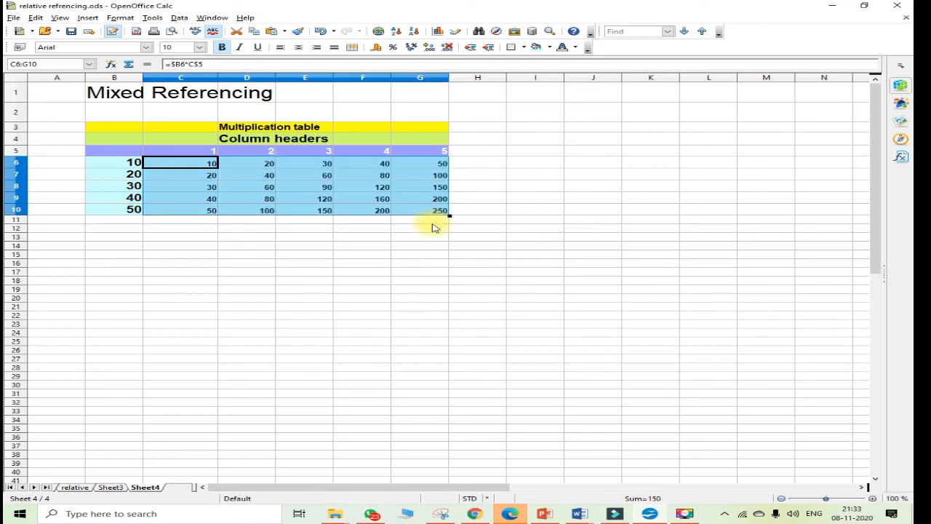